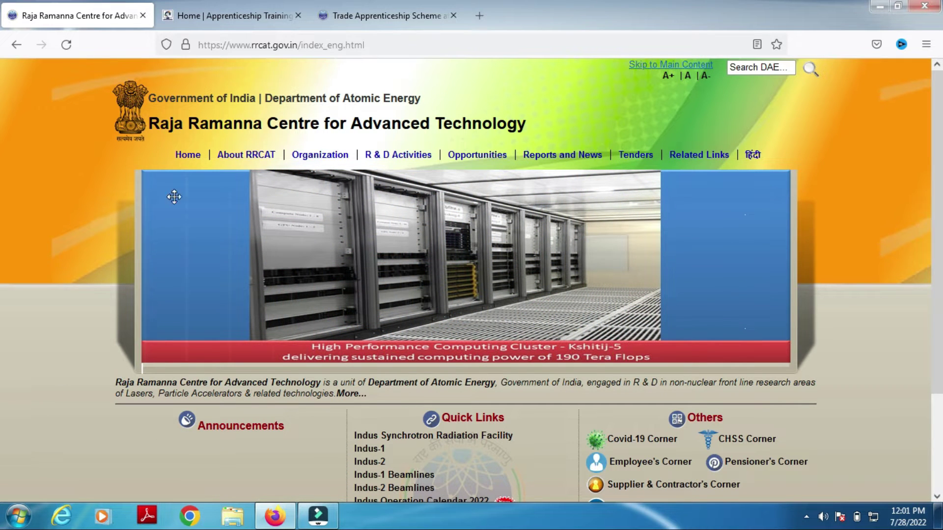
- Open the Trade Apprenticeship Scheme page and review Table-1 for the trades, number of apprentices and required ITI qualifications
click(352, 19)
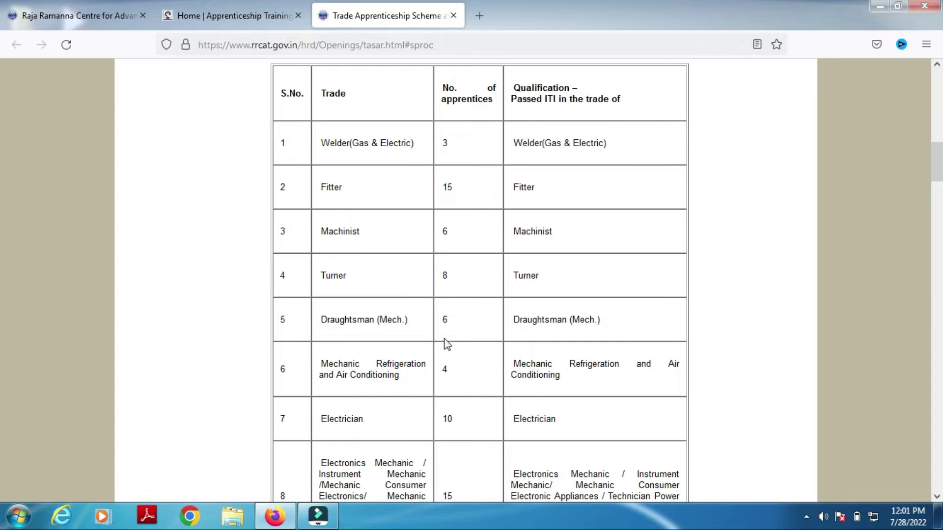
scroll(2, 176, down, 3)
scroll(3, 176, down, 3)
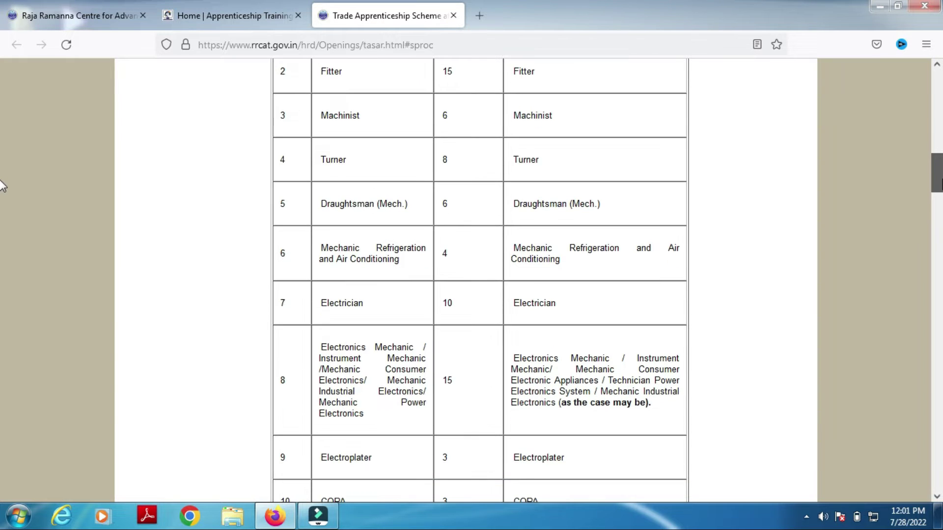
scroll(2, 187, down, 2)
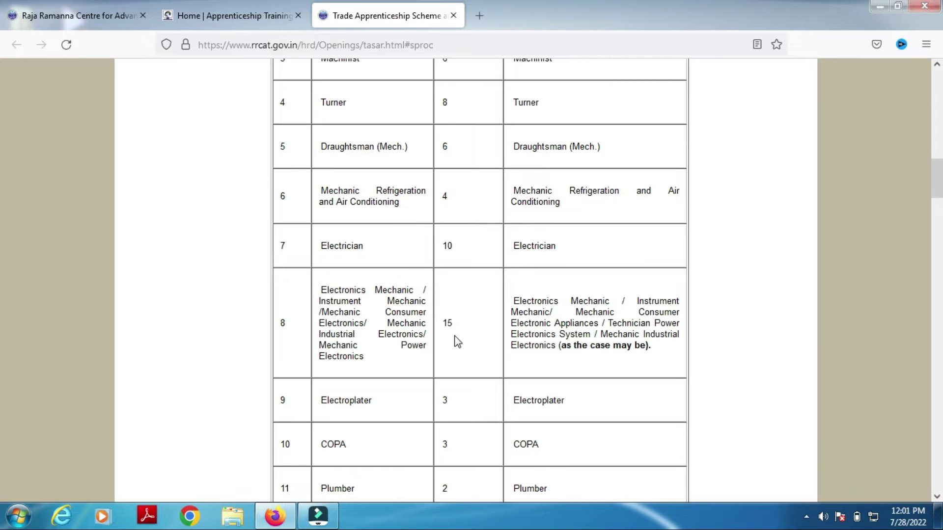
scroll(932, 199, down, 3)
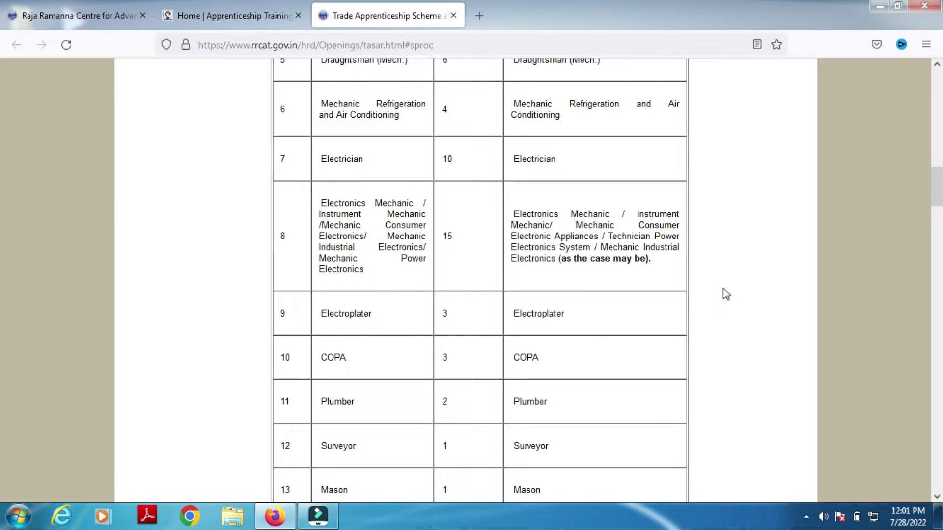
scroll(938, 194, down, 3)
drag(937, 194, 929, 227)
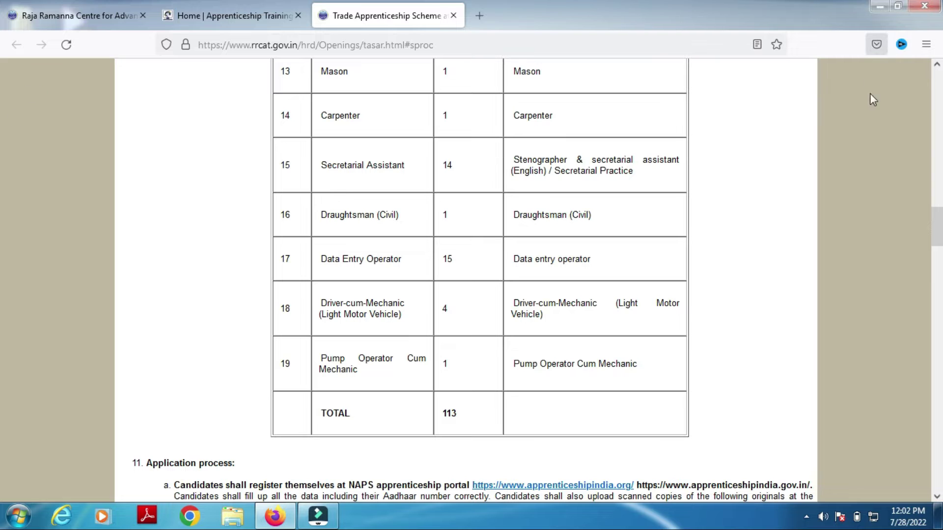
drag(939, 229, 940, 181)
scroll(3, 162, up, 8)
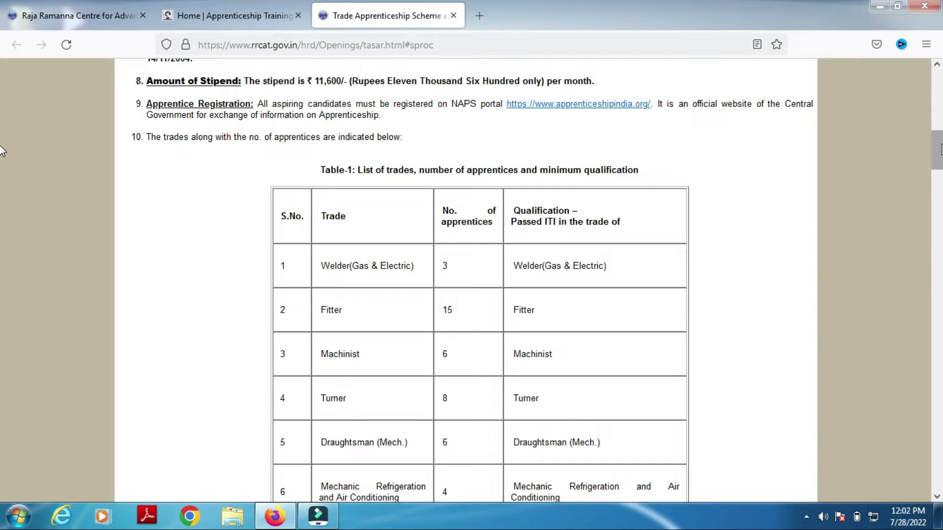
scroll(2, 157, down, 2)
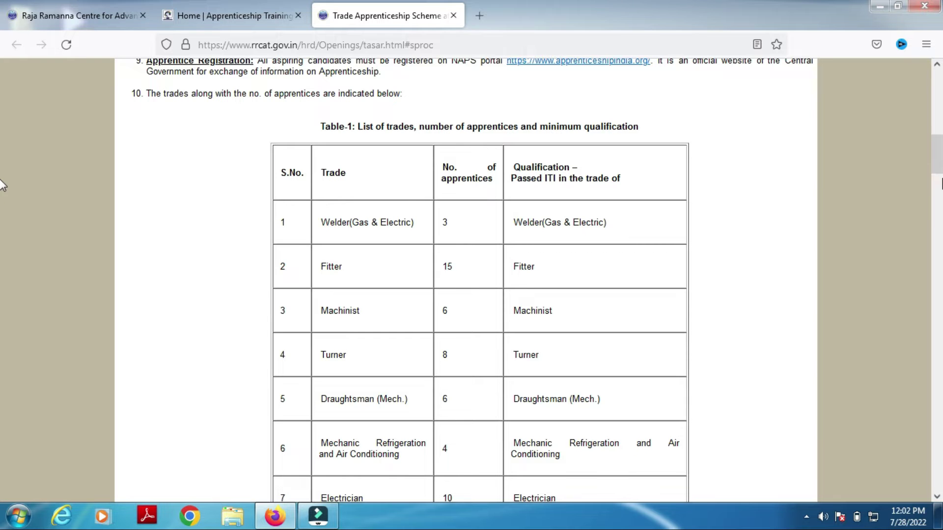
drag(937, 162, 938, 237)
- Read the Application process section and the start of the Selection Procedure in the scheme advertisement
scroll(2, 246, down, 5)
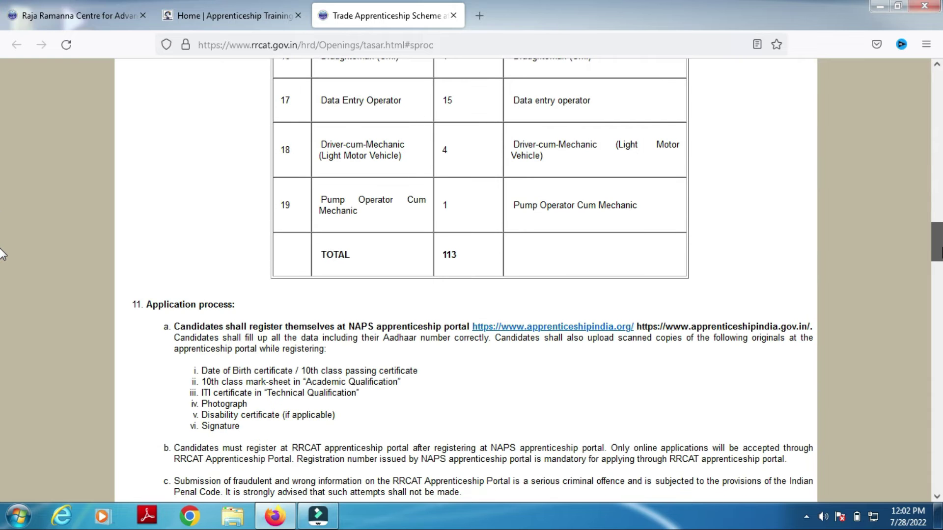
scroll(2, 260, down, 3)
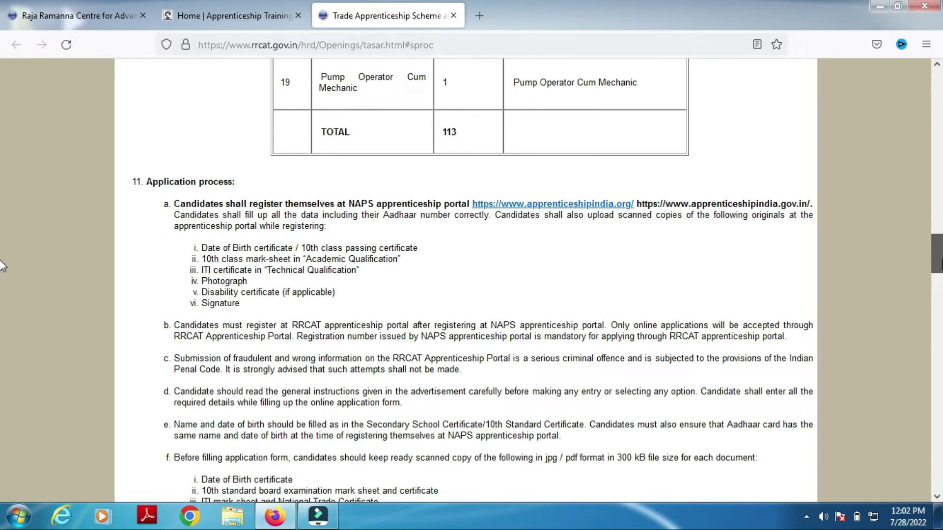
scroll(3, 265, down, 4)
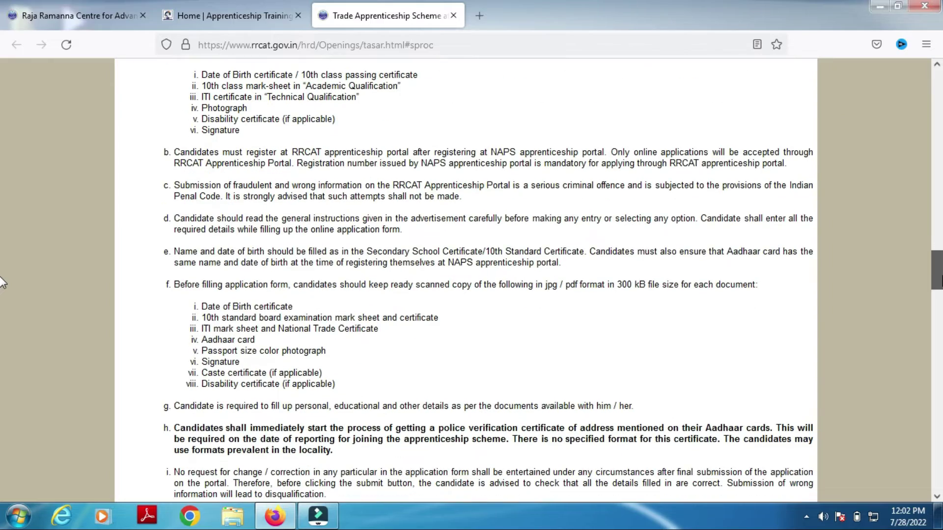
scroll(2, 285, down, 3)
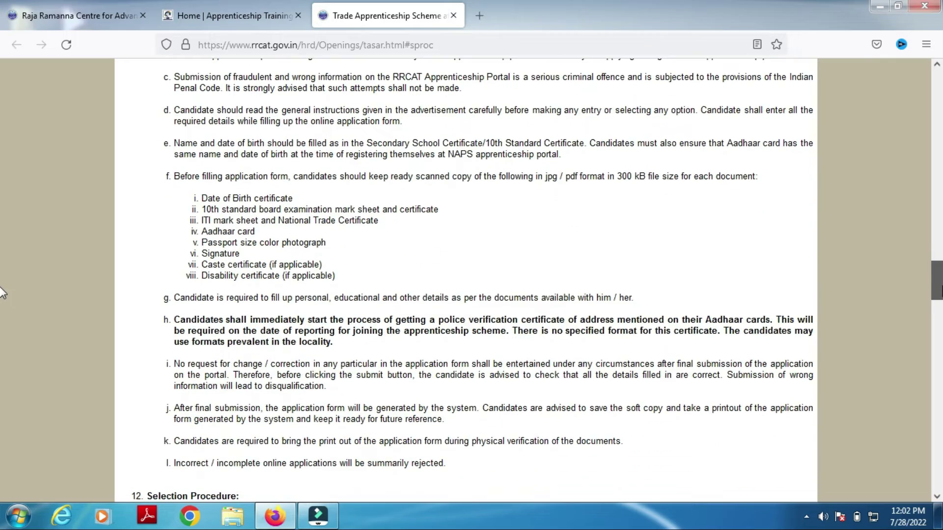
scroll(2, 293, up, 10)
scroll(2, 299, down, 14)
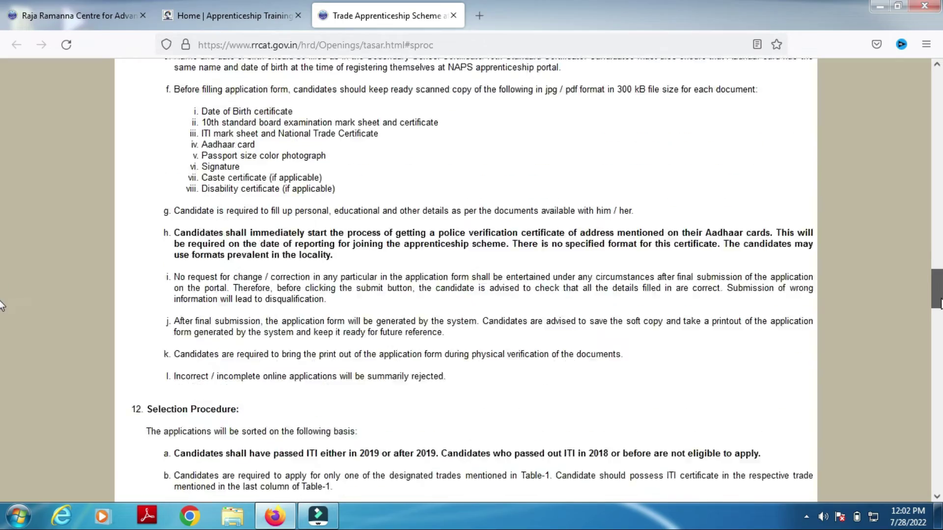
scroll(2, 309, up, 1)
scroll(3, 314, down, 4)
key(alt)
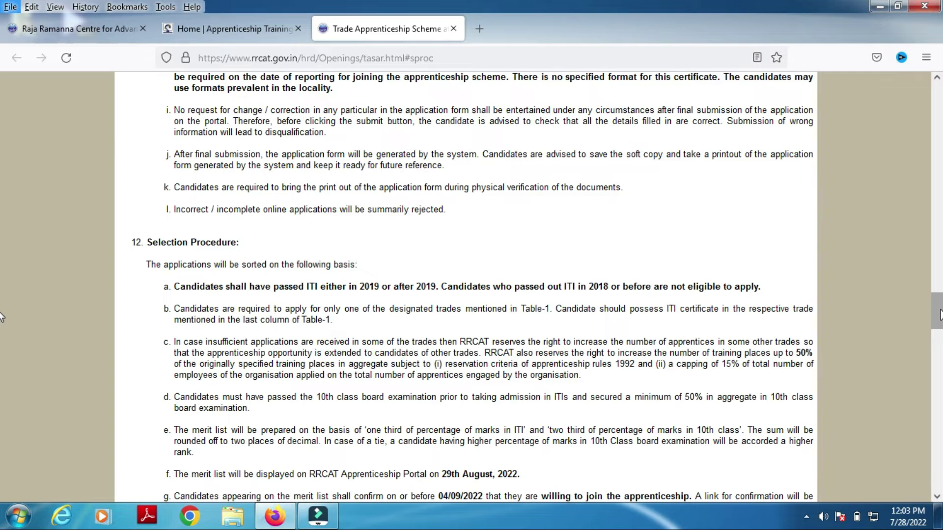
- Review the advertisement's application dates, reservation, age limit and stipend clauses, and return to the Application process section
drag(939, 314, 939, 133)
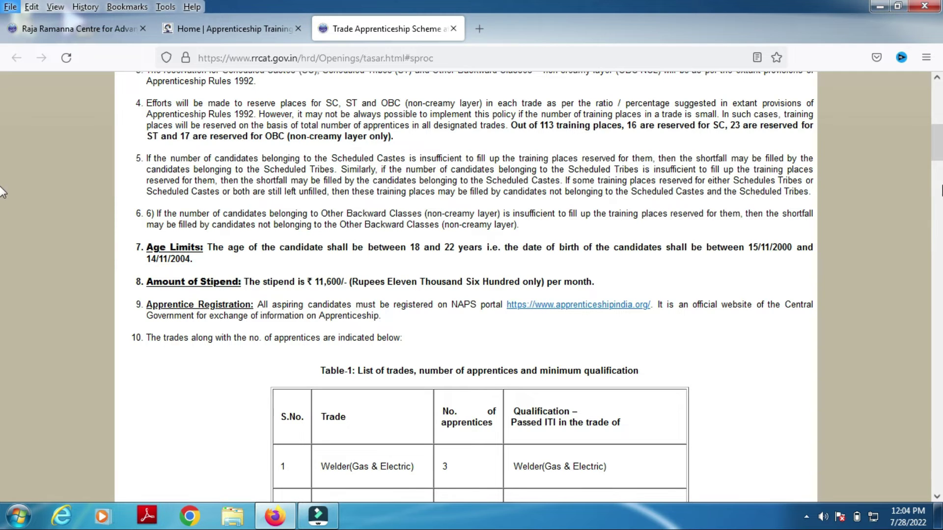
scroll(3, 177, up, 3)
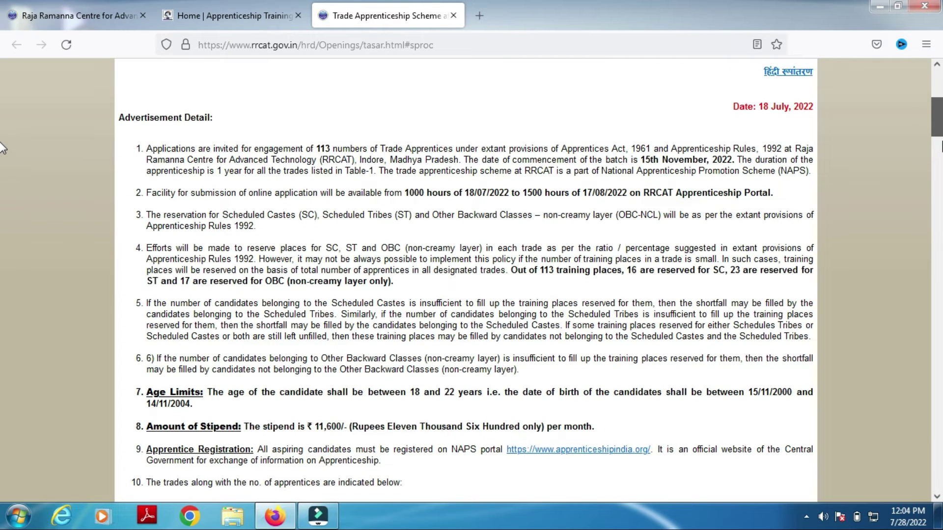
key(alt)
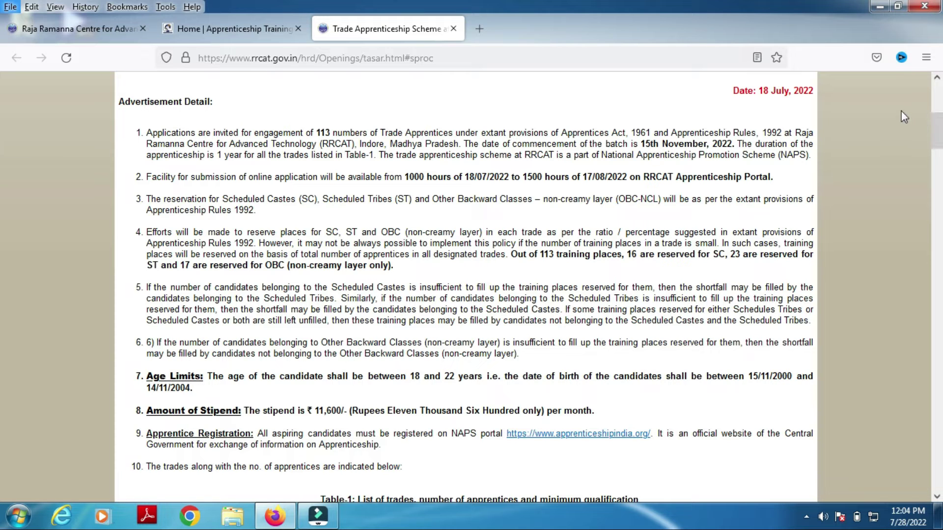
scroll(901, 114, down, 15)
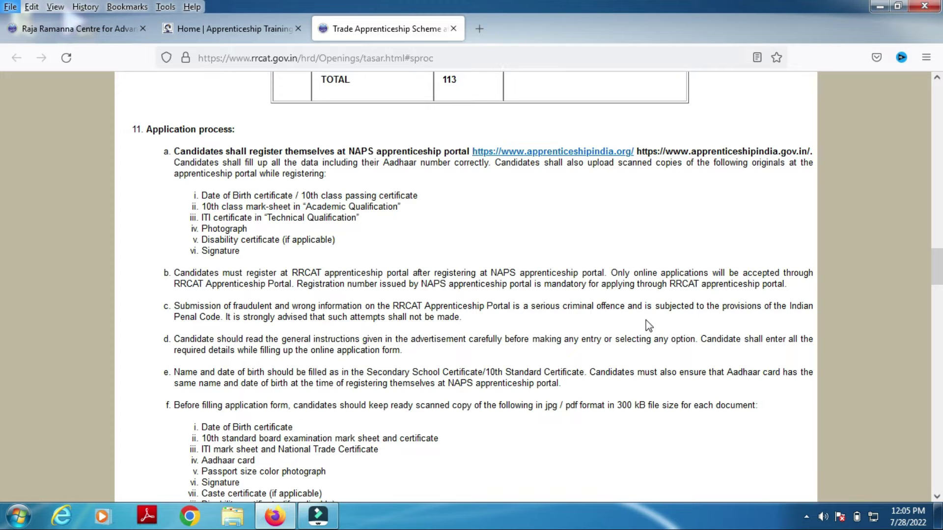
- Switch to the Apprenticeship India portal and open its candidate registration form
click(283, 522)
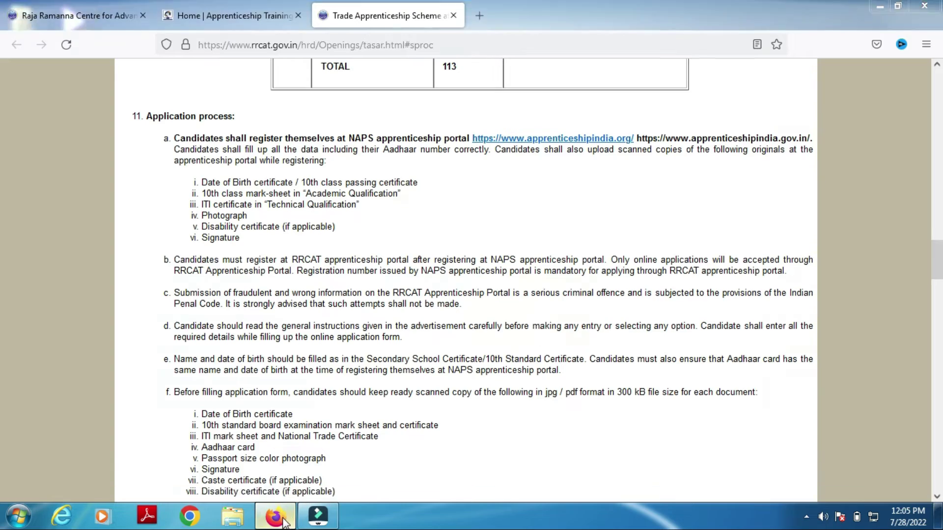
click(280, 519)
click(111, 25)
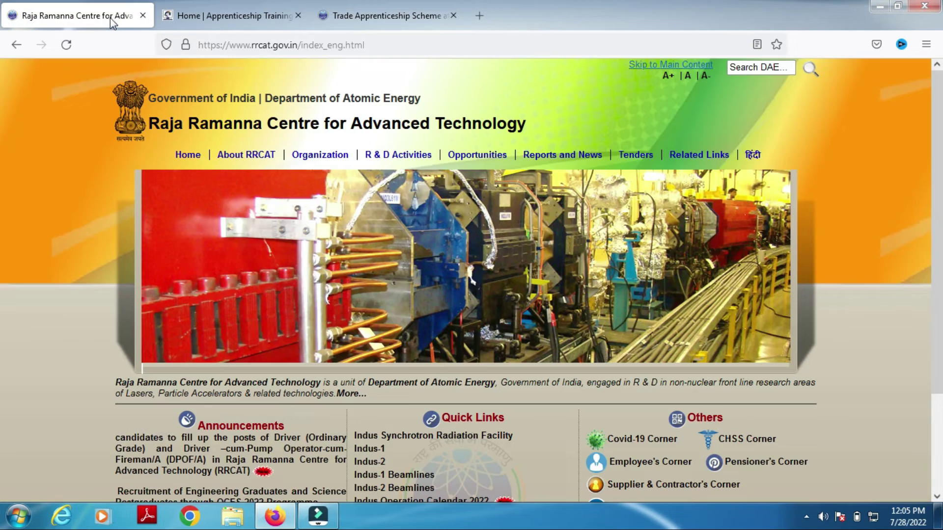
click(231, 15)
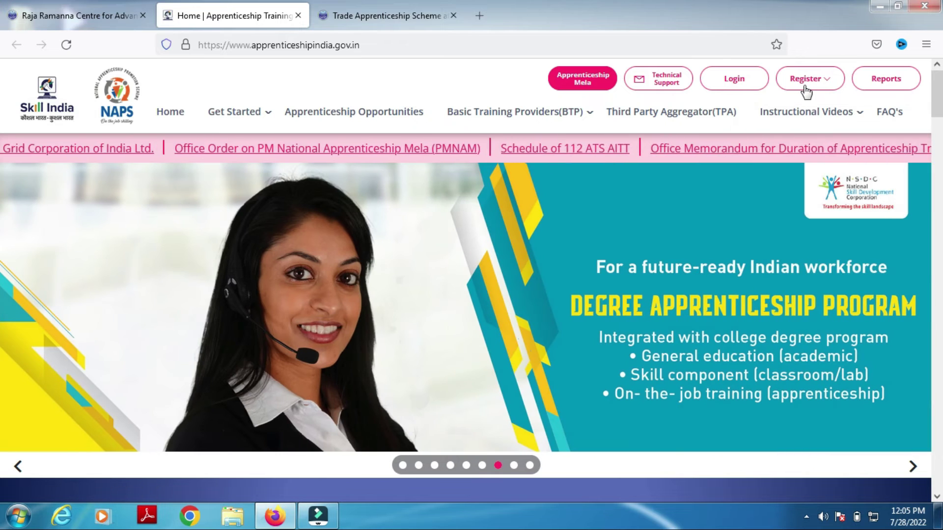
click(805, 91)
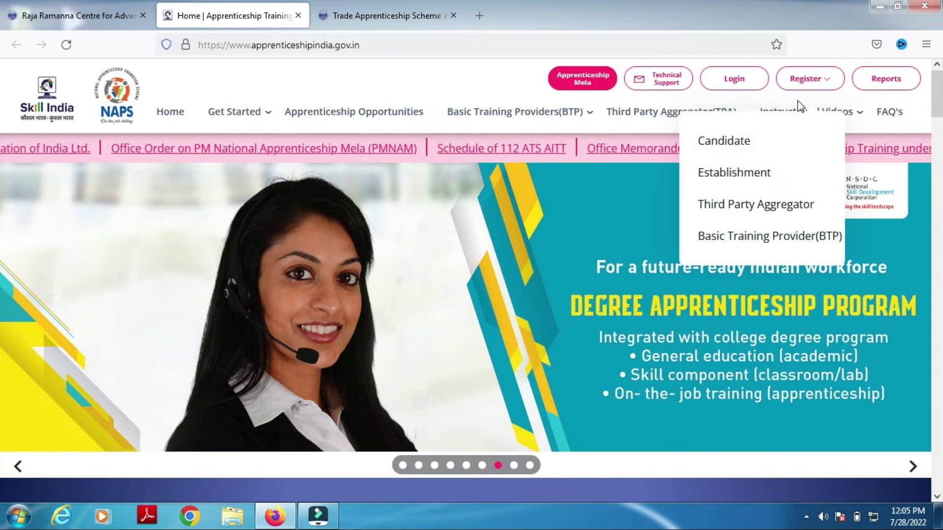
click(742, 142)
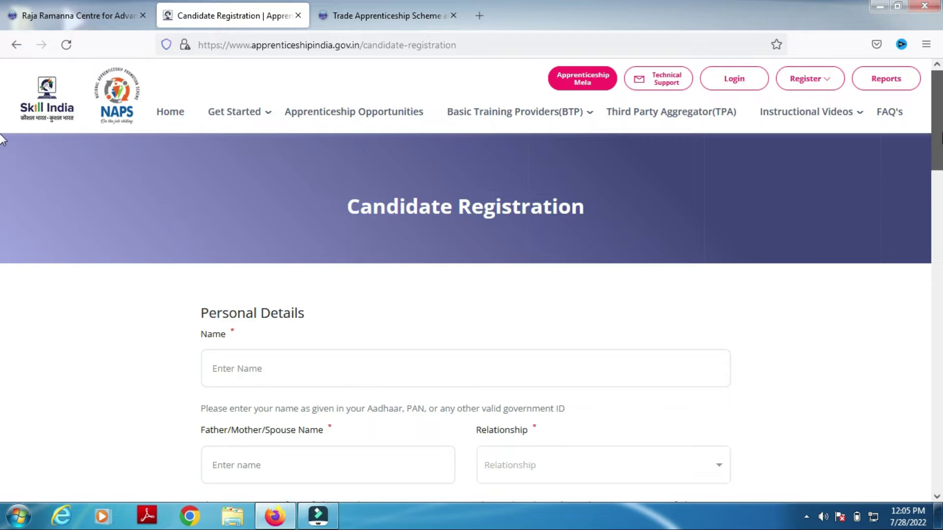
- Examine the personal details fields of the registration form, including the available relationship and gender options
scroll(3, 148, down, 4)
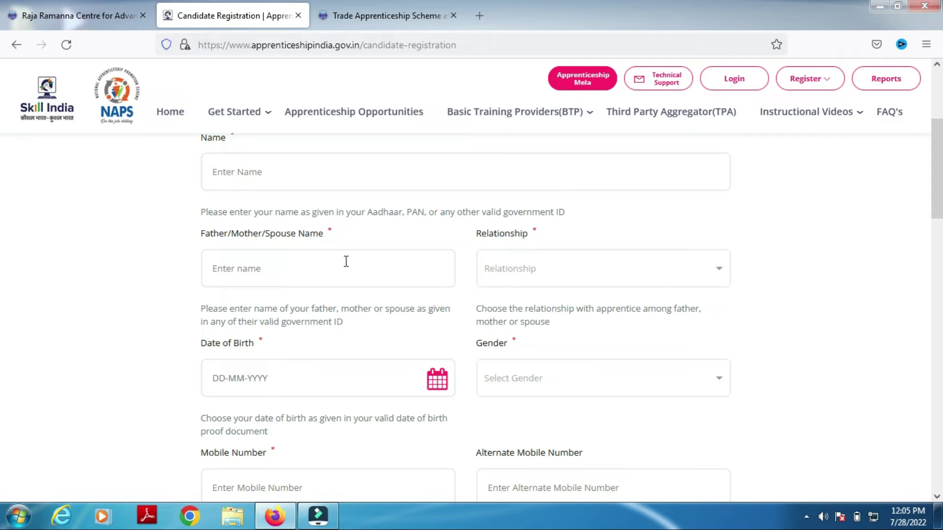
click(573, 274)
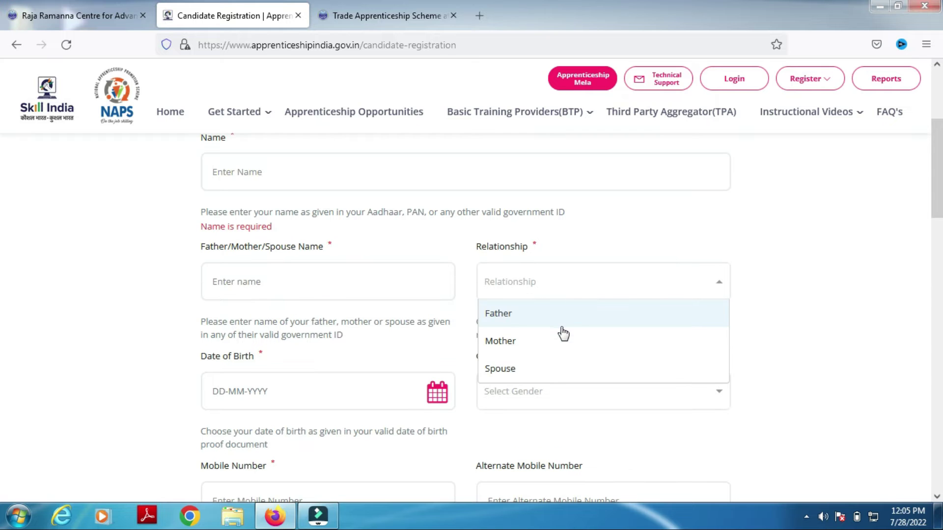
click(788, 250)
scroll(3, 197, down, 3)
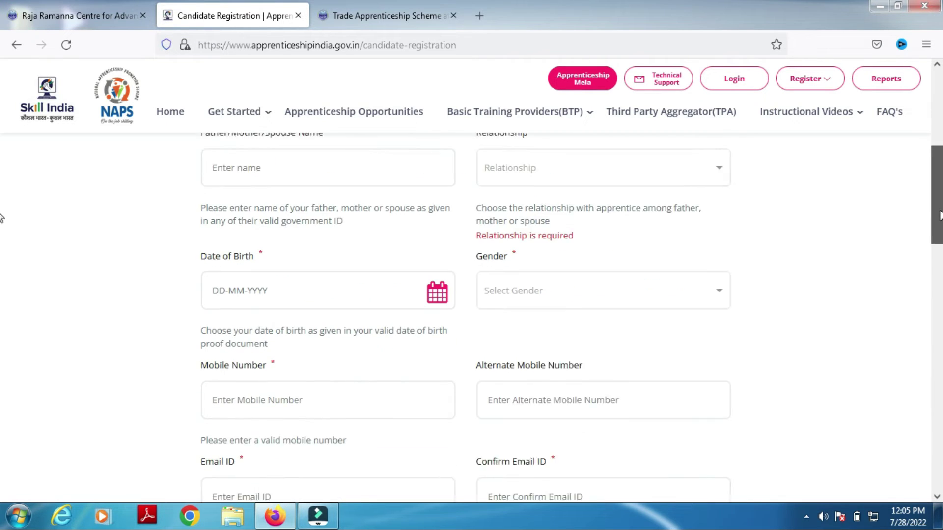
click(561, 260)
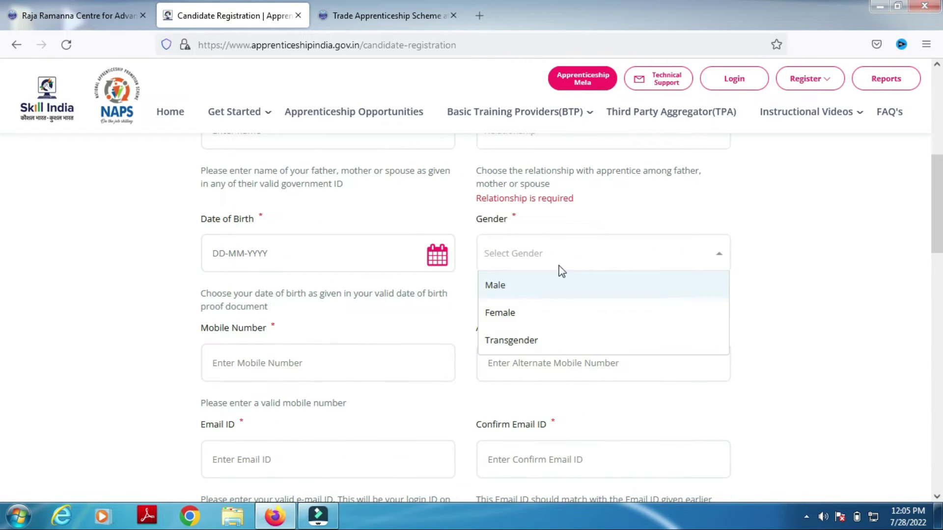
click(4, 344)
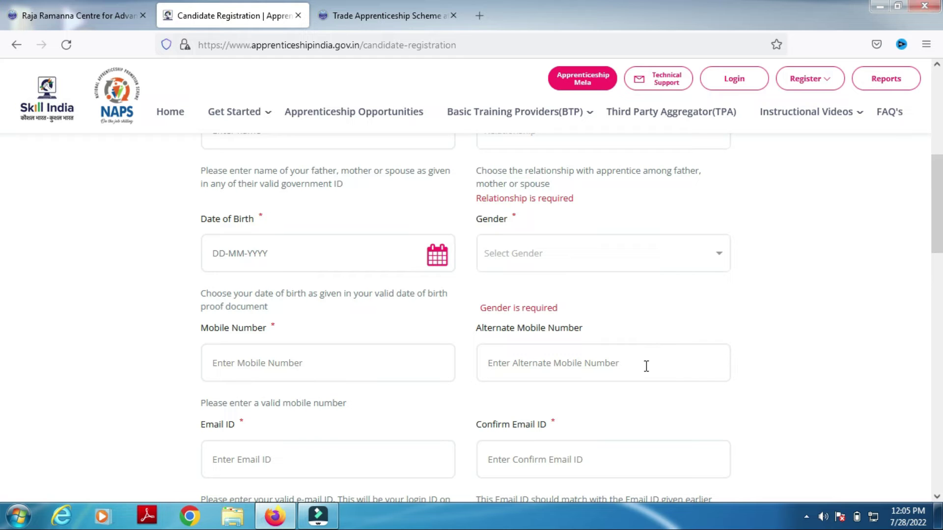
- Accept the User Terms, Privacy Policy and Disclaimer at the end of the candidate registration form
scroll(3, 226, down, 1)
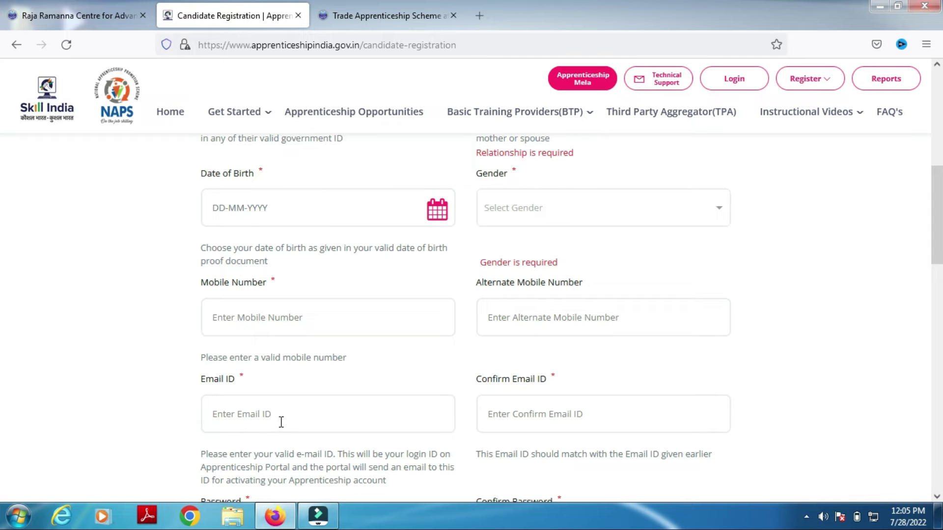
scroll(3, 275, down, 2)
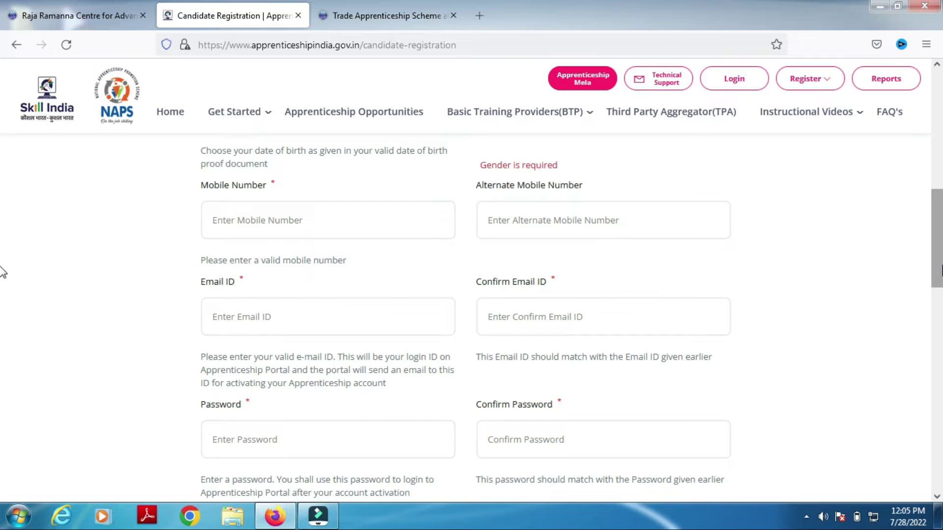
scroll(3, 275, down, 2)
click(207, 411)
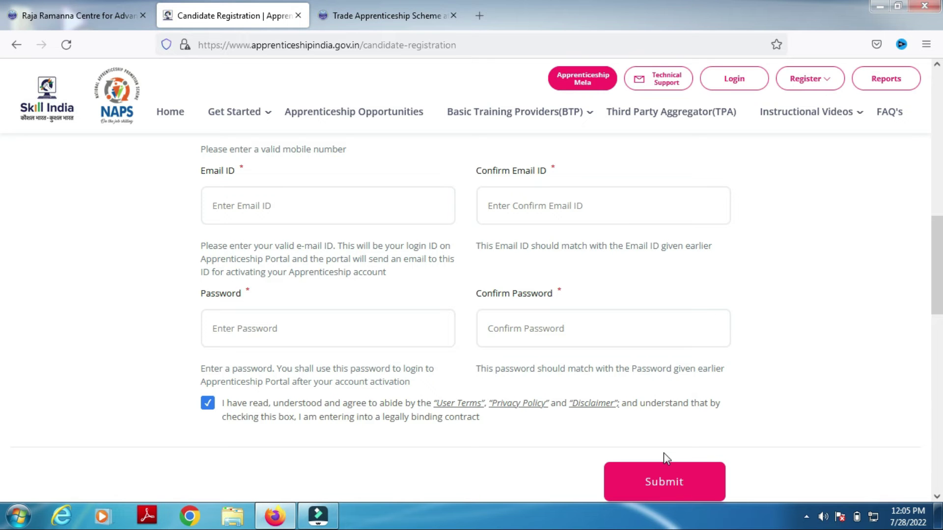
- Return to the Trade Apprenticeship Scheme advertisement and read the rest of the Selection Procedure and the General Instructions
click(404, 14)
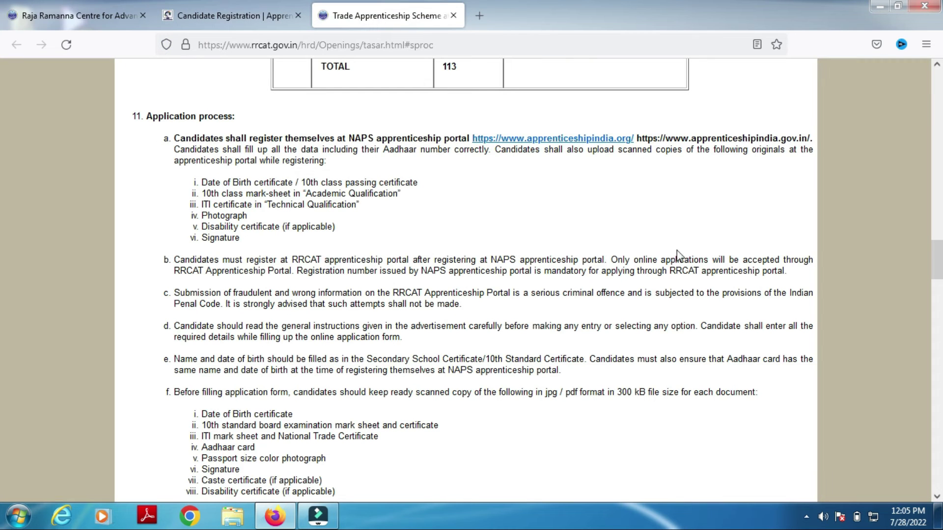
scroll(2, 289, down, 3)
scroll(3, 290, down, 5)
scroll(2, 314, down, 5)
scroll(2, 330, down, 2)
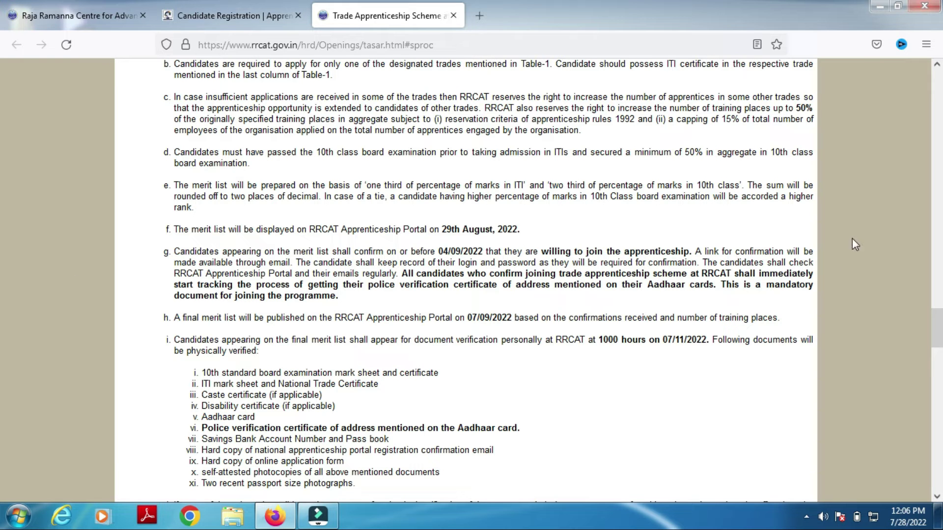
scroll(1, 343, down, 3)
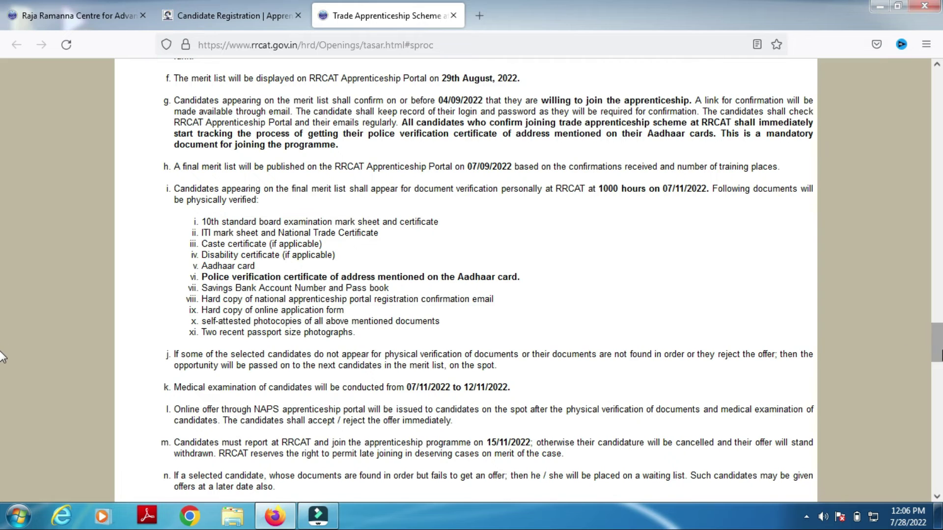
scroll(2, 361, down, 3)
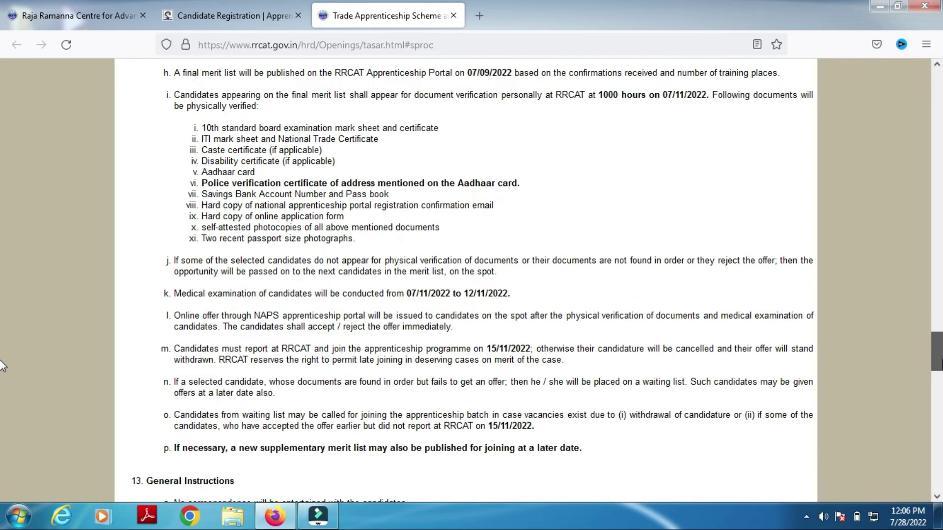
scroll(2, 378, down, 4)
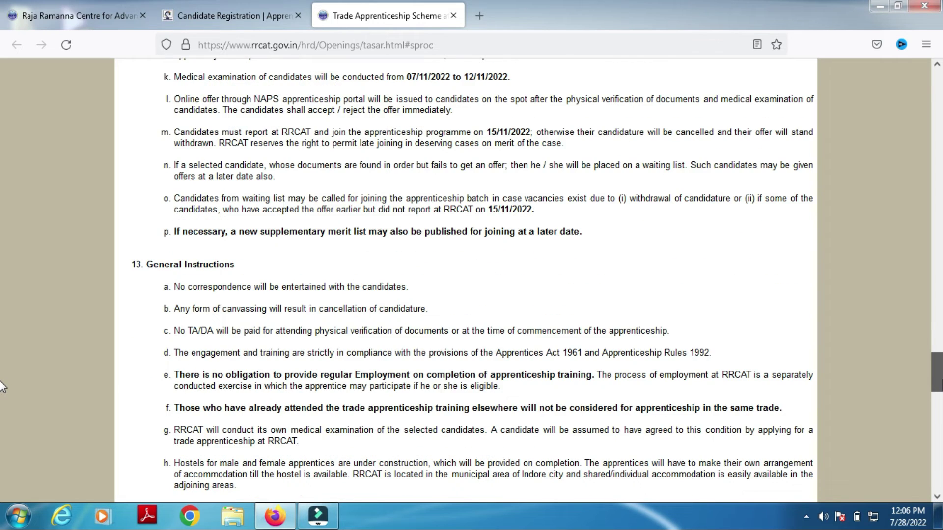
- Read the remaining General Instructions, the Summary of Important Dates and the user guide for filling in the TASAR online application
scroll(2, 387, down, 3)
scroll(1, 402, down, 6)
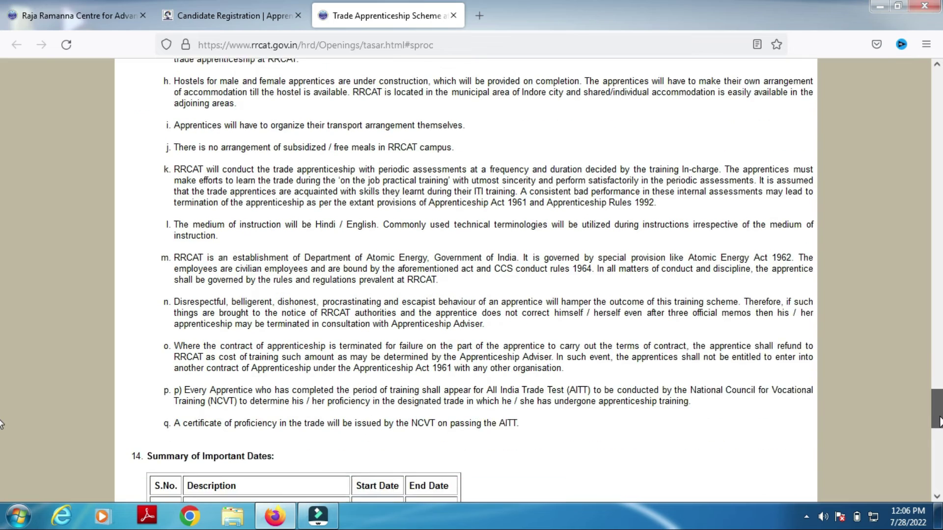
scroll(2, 432, down, 4)
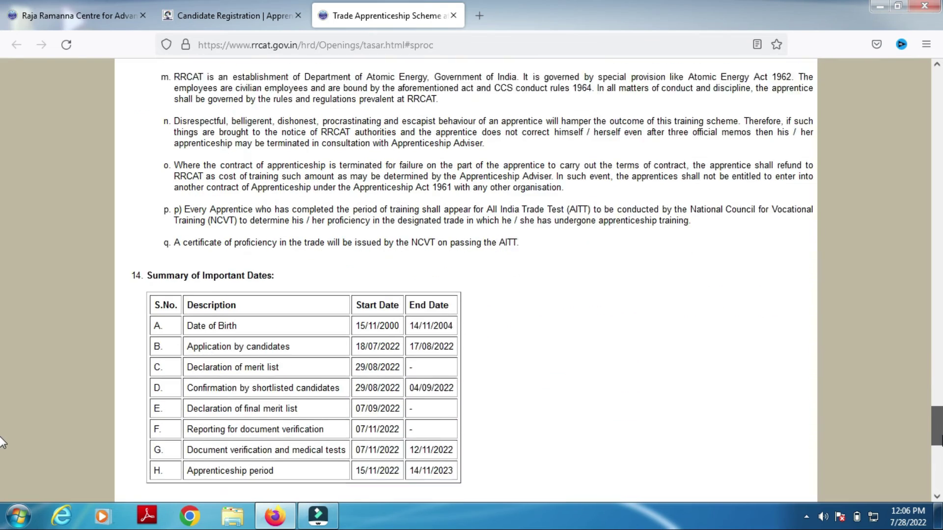
scroll(3, 451, down, 1)
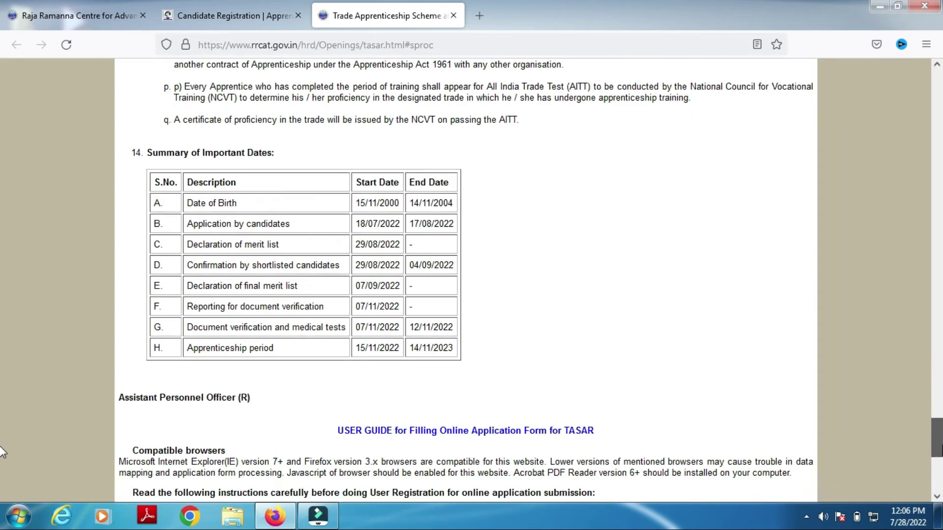
scroll(2, 452, down, 3)
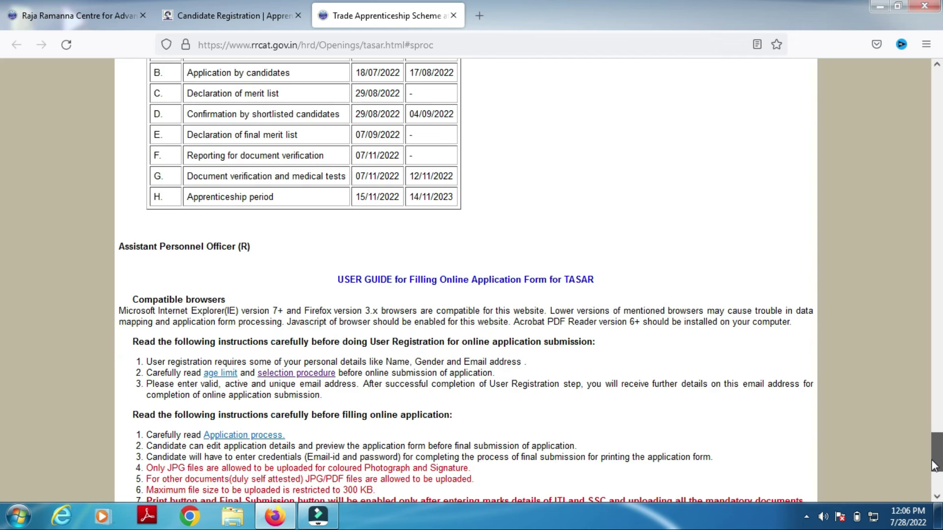
scroll(934, 466, down, 1)
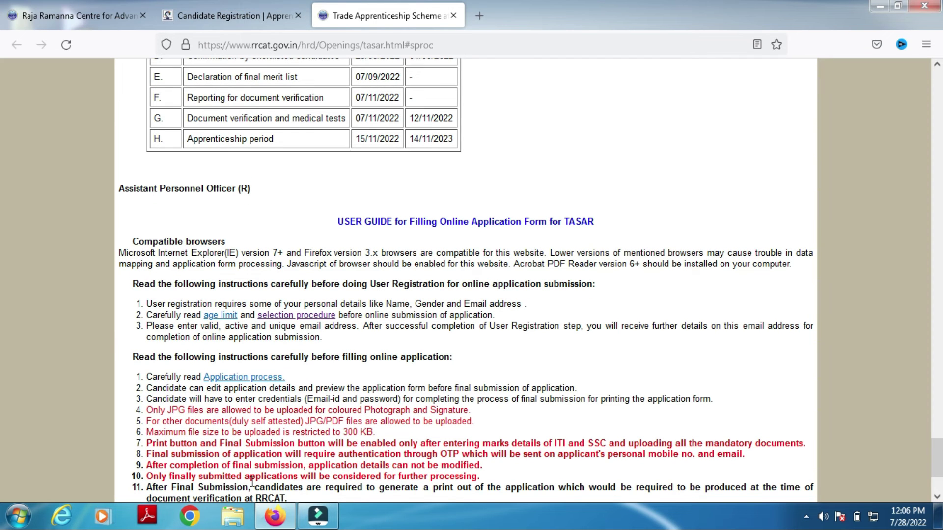
scroll(936, 459, down, 3)
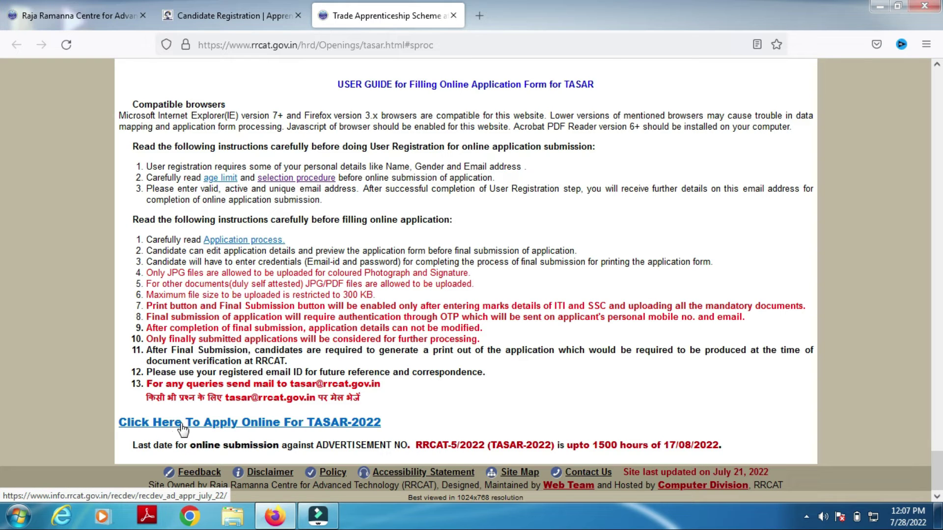
- Open the TASAR-2022 online application, choose Data Entry Operator as the trade, and proceed to registration
click(324, 426)
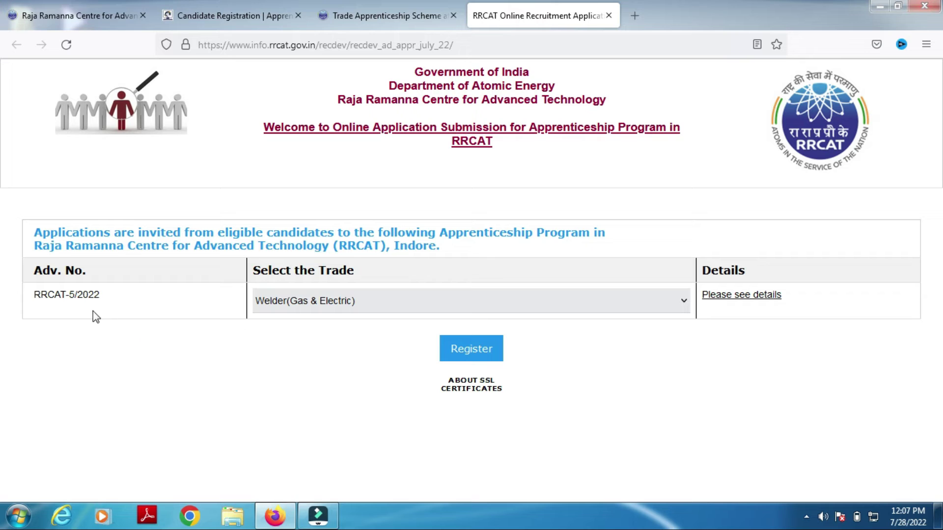
click(320, 309)
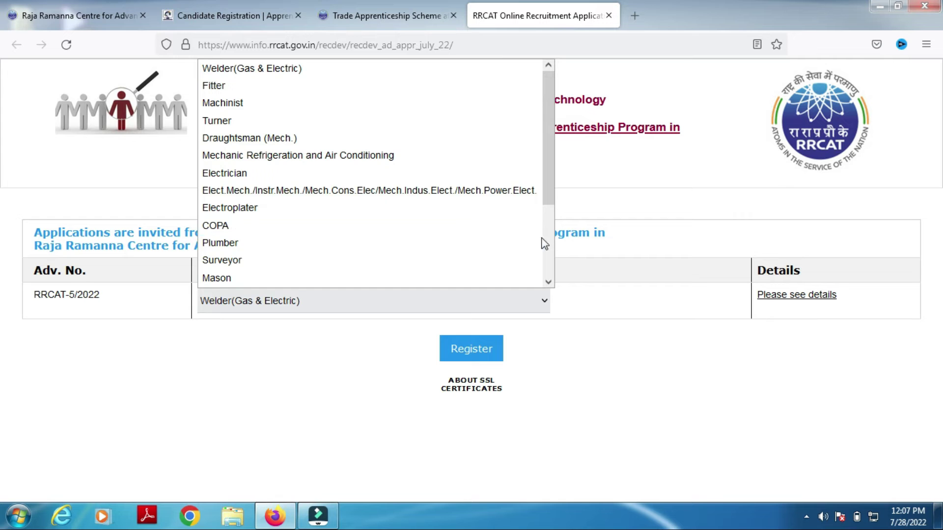
drag(546, 190, 553, 264)
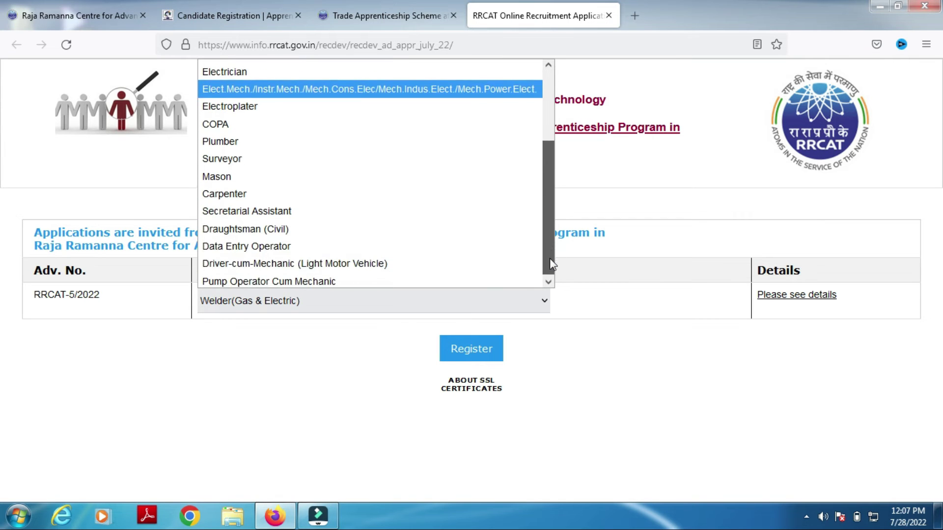
click(260, 251)
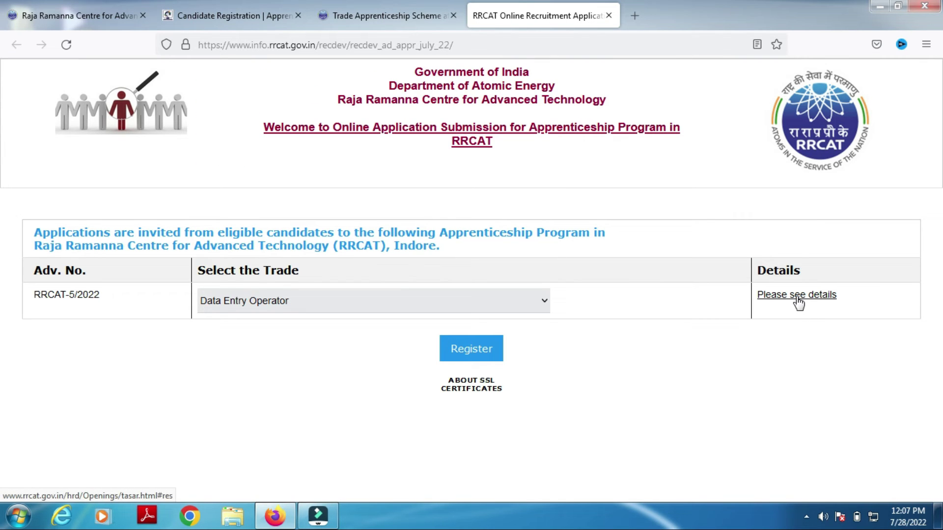
click(485, 353)
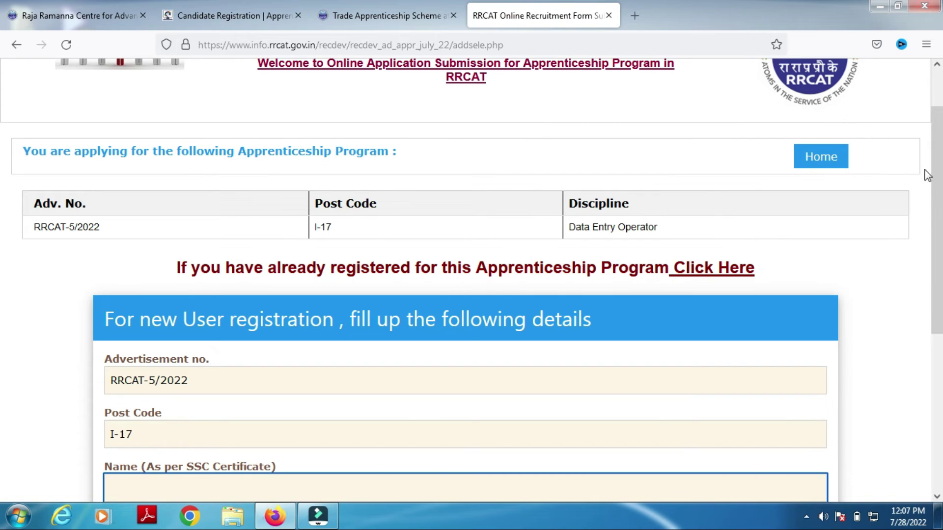
- Complete the new user registration and log in to the application with the registered email address and account password
drag(937, 189, 937, 333)
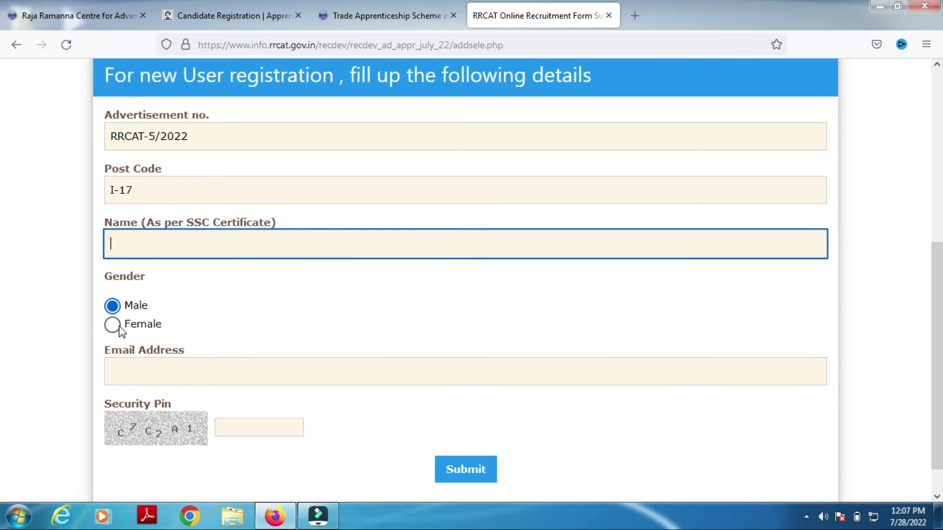
click(190, 378)
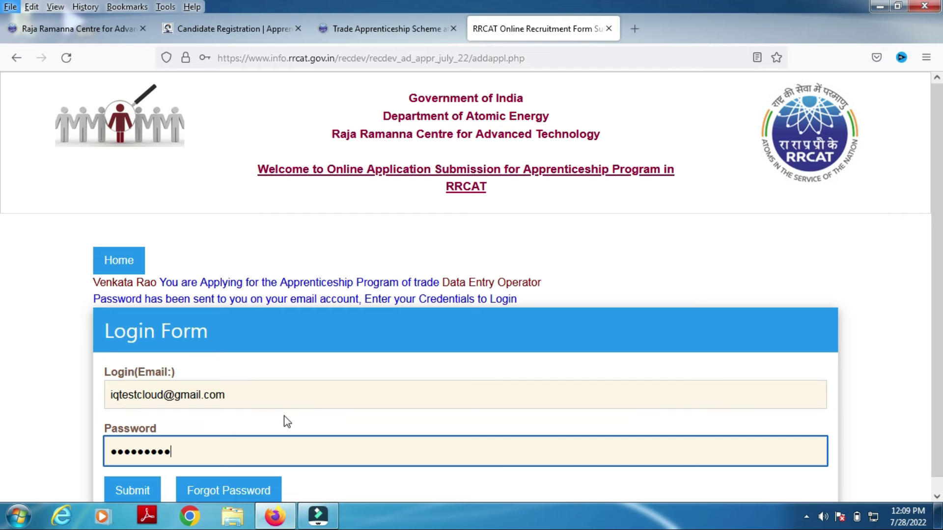
click(139, 496)
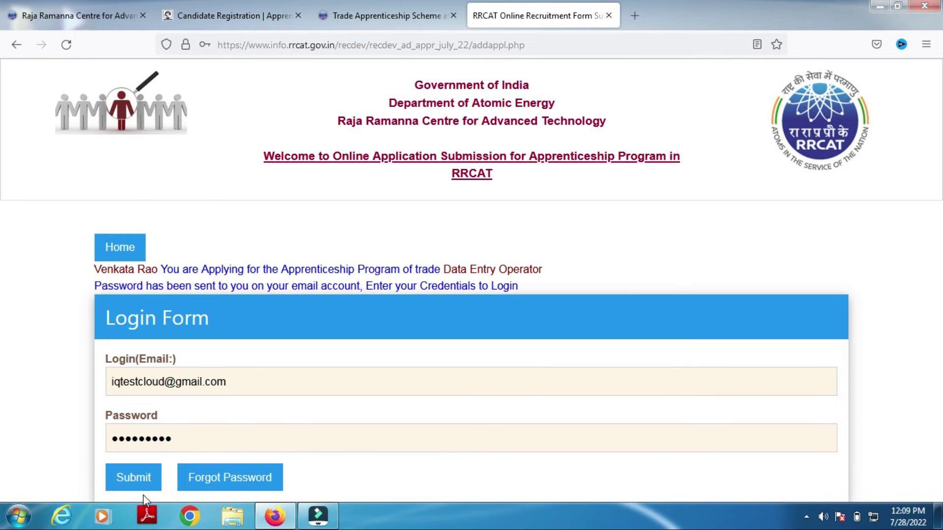
click(129, 479)
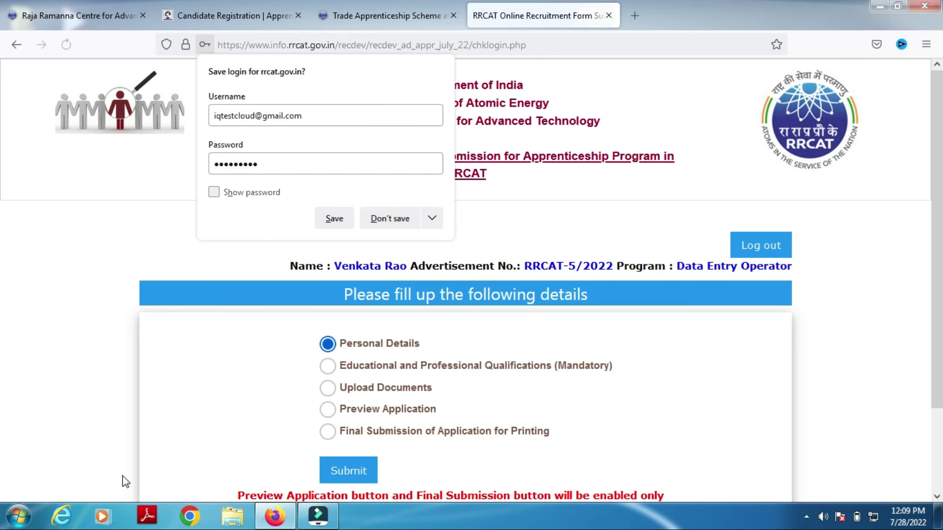
key(alt)
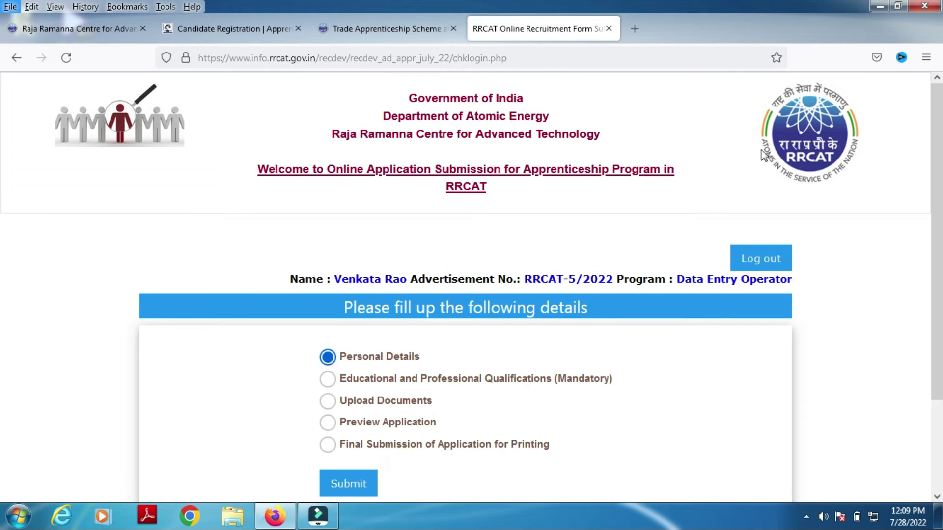
- Review the application stages and their requirements, and open the Personal Details section
click(940, 188)
drag(940, 189, 940, 277)
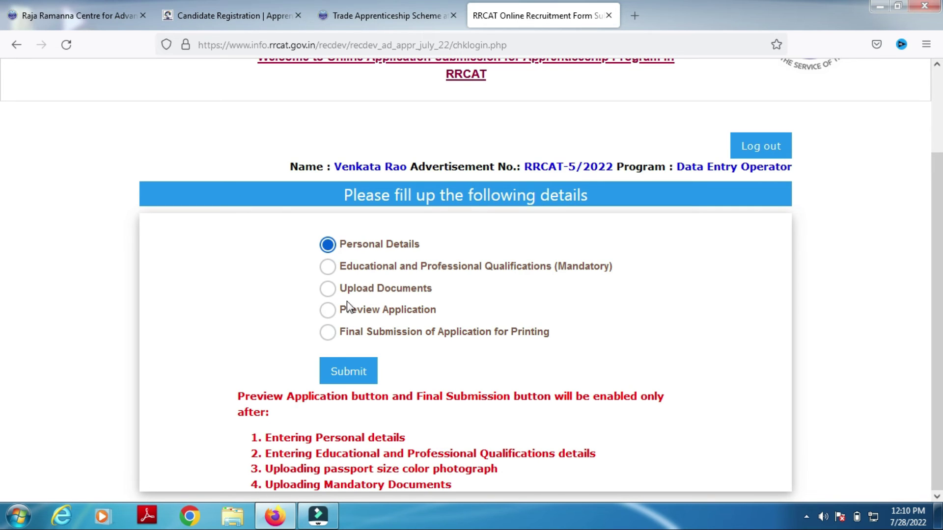
click(344, 372)
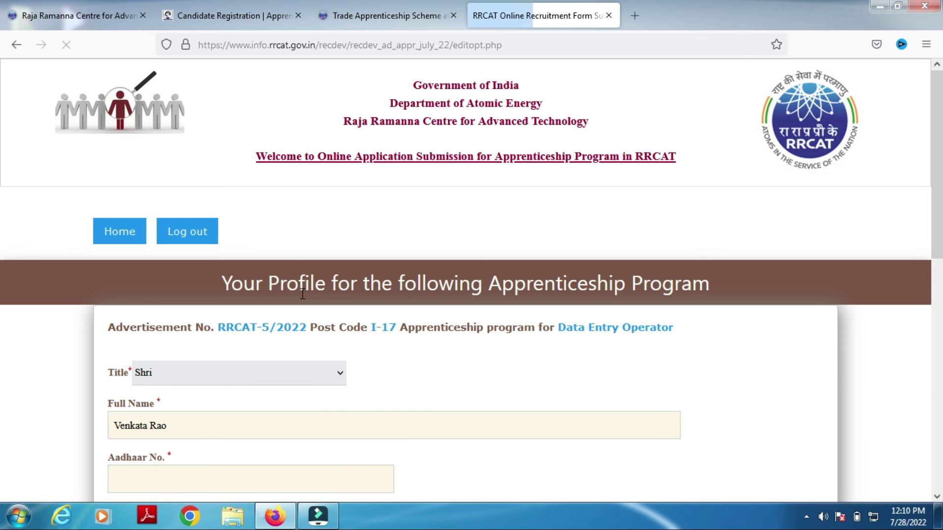
- Examine the profile form's identity, registration number and correspondence address fields, including the available states, and continue to the next page
scroll(2, 243, down, 4)
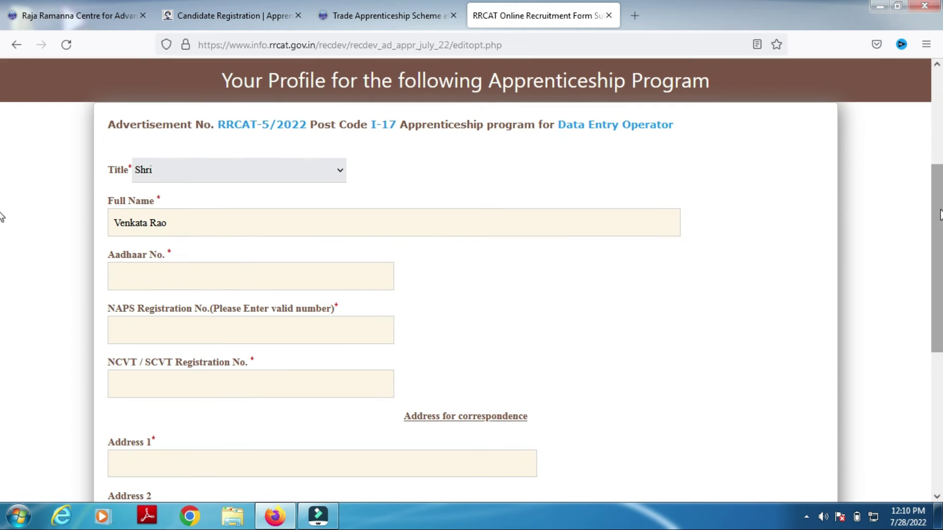
scroll(1, 216, down, 2)
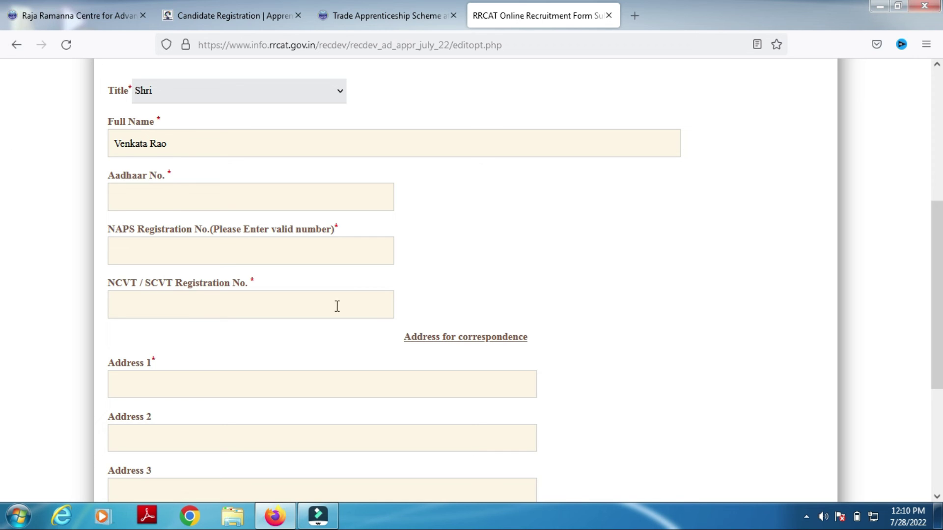
scroll(3, 248, down, 1)
scroll(2, 248, down, 4)
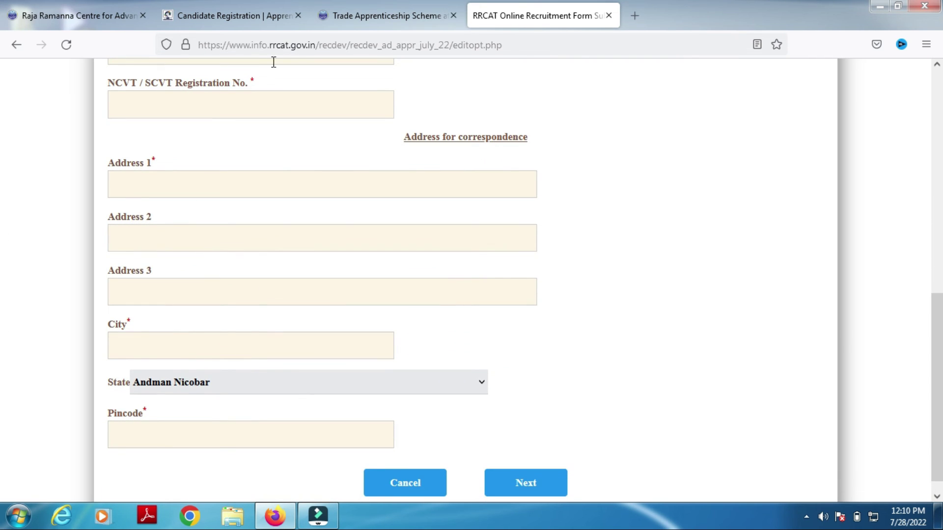
click(282, 389)
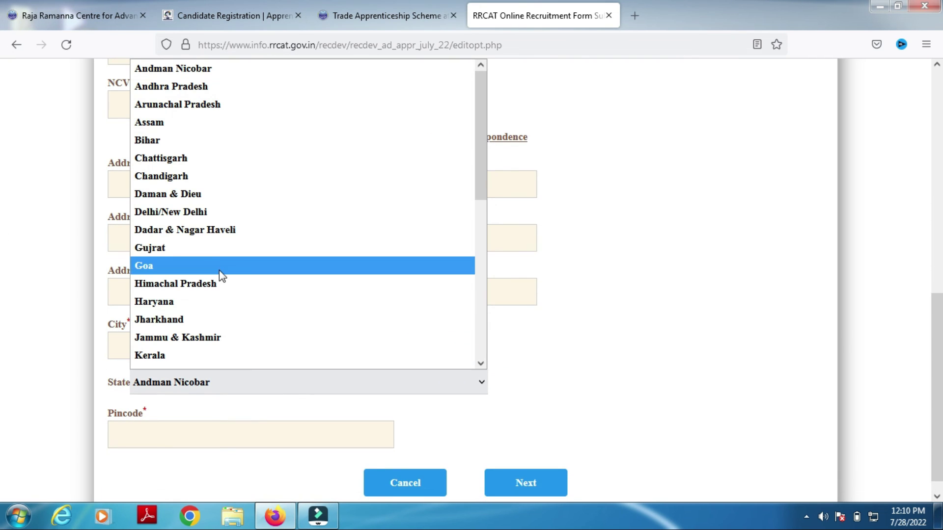
click(19, 290)
click(149, 441)
click(518, 485)
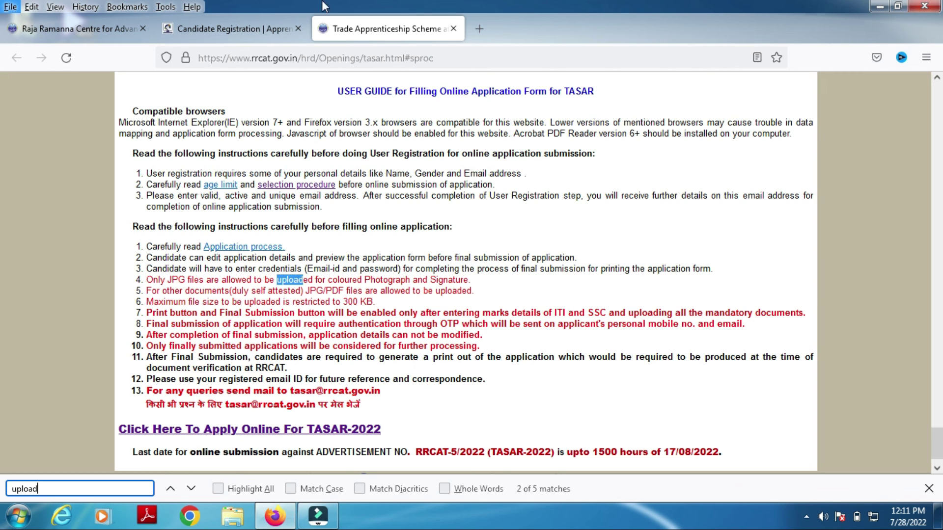
- Return to the Raja Ramanna Centre home page and show the listings under Opportunities
click(98, 27)
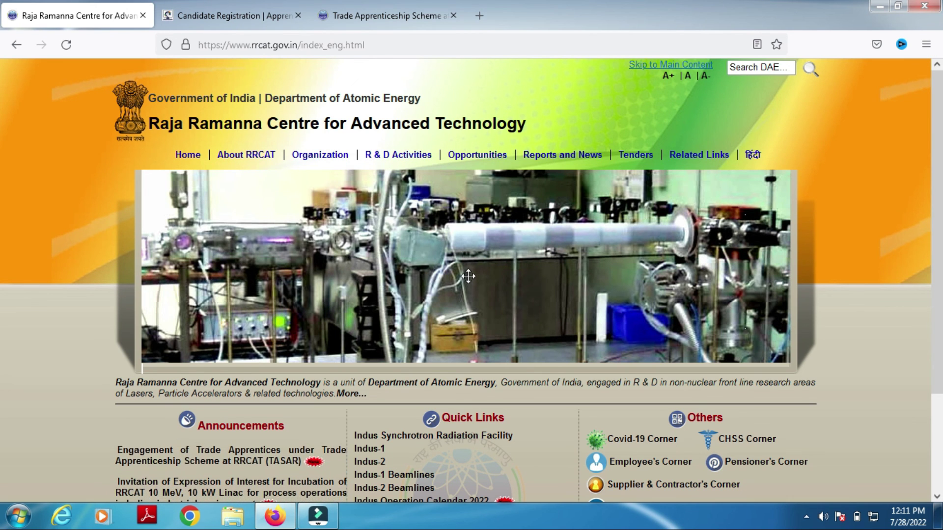
mouse_move(459, 164)
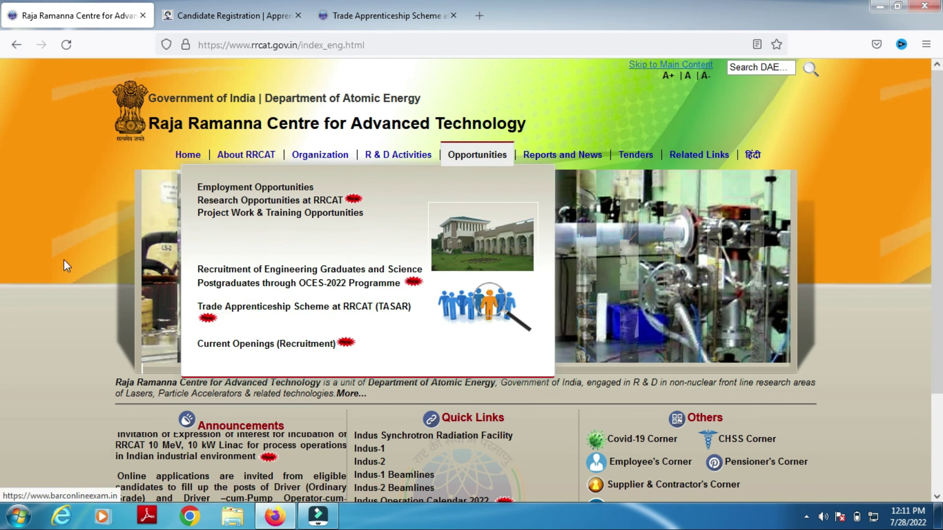